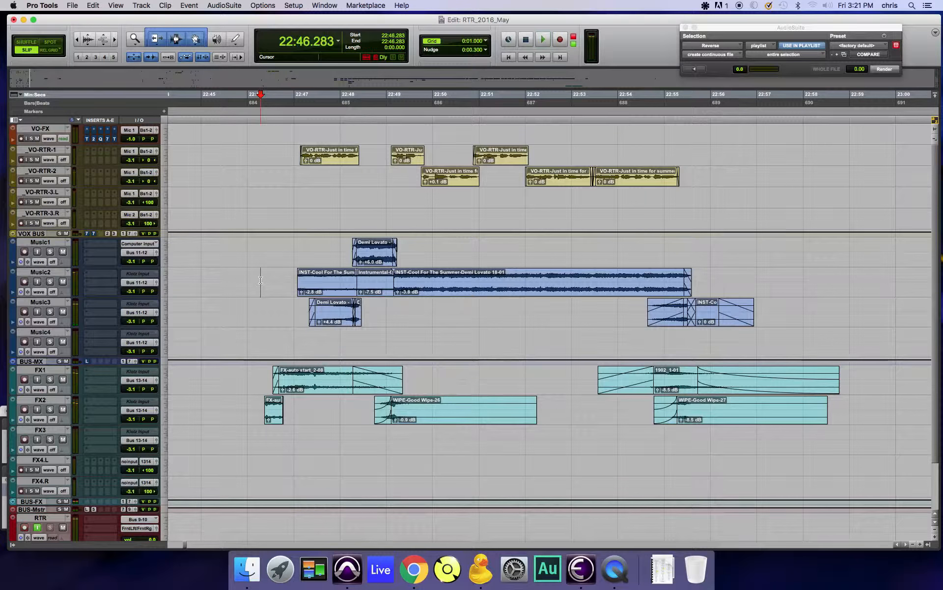
# Step: Select the four voice tracks from VO-RTR-1 through VO-RTR-3.R, and finish with only the VO-FX track selected
pyautogui.click(333, 161)
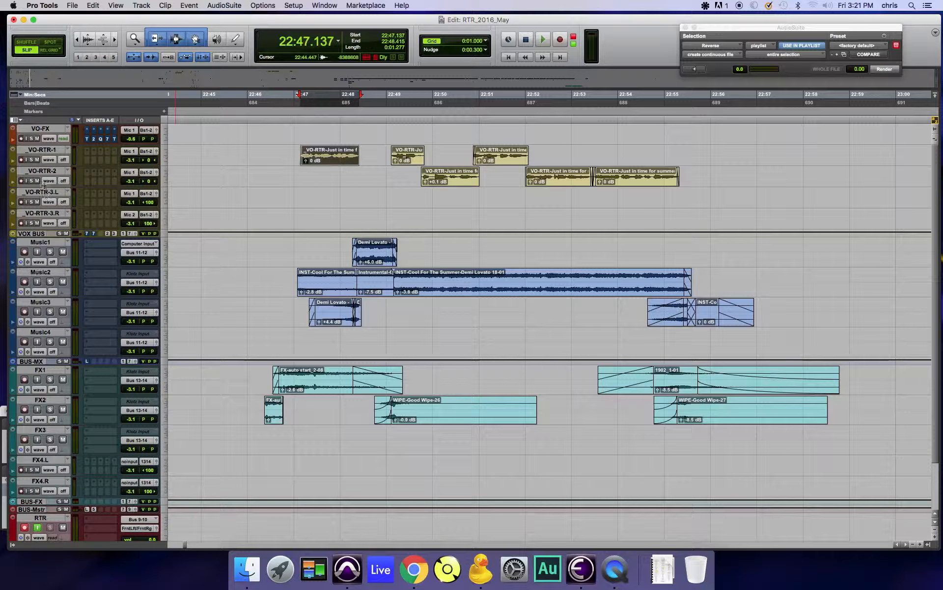
pyautogui.click(43, 152)
pyautogui.keyDown('shift'); pyautogui.click(52, 215); pyautogui.keyUp('shift')
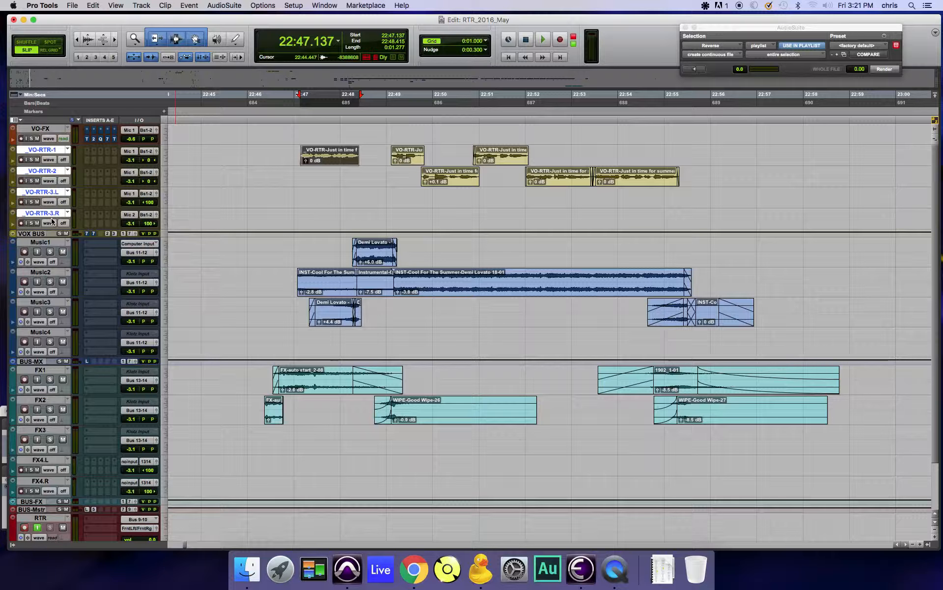
pyautogui.click(53, 129)
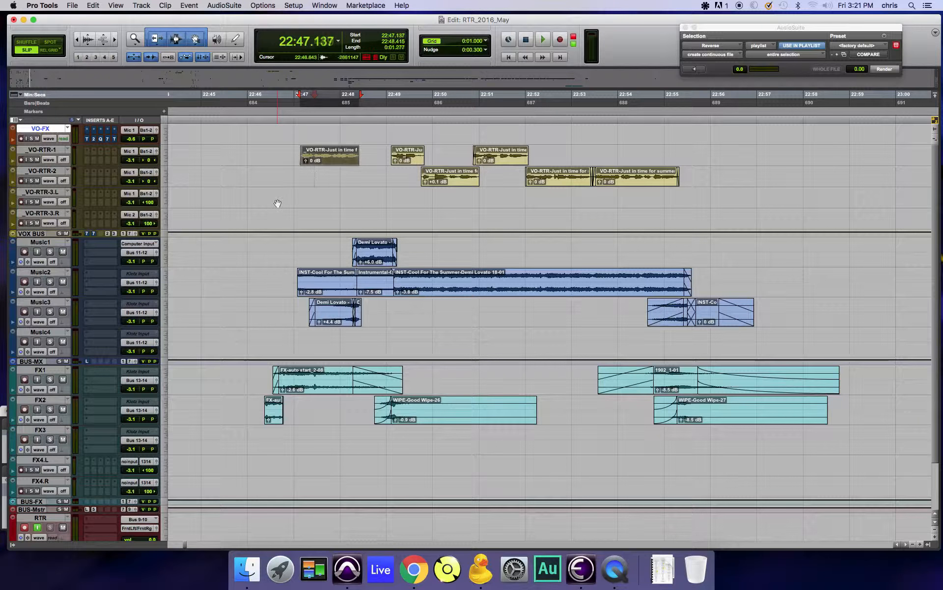
# Step: Preview the FabFilter Volcano 2 AudioSuite effect on the first VO-RTR-1 clip, selecting about 1.6 s to include some tail
pyautogui.click(315, 179)
pyautogui.moveTo(464, 587); pyautogui.dragTo(837, 51)
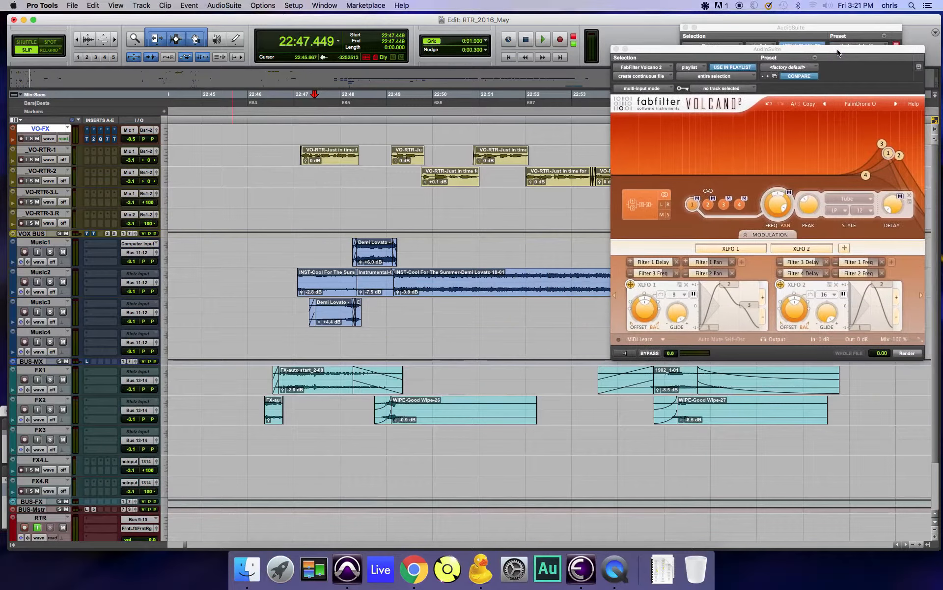
pyautogui.moveTo(299, 155); pyautogui.dragTo(375, 156)
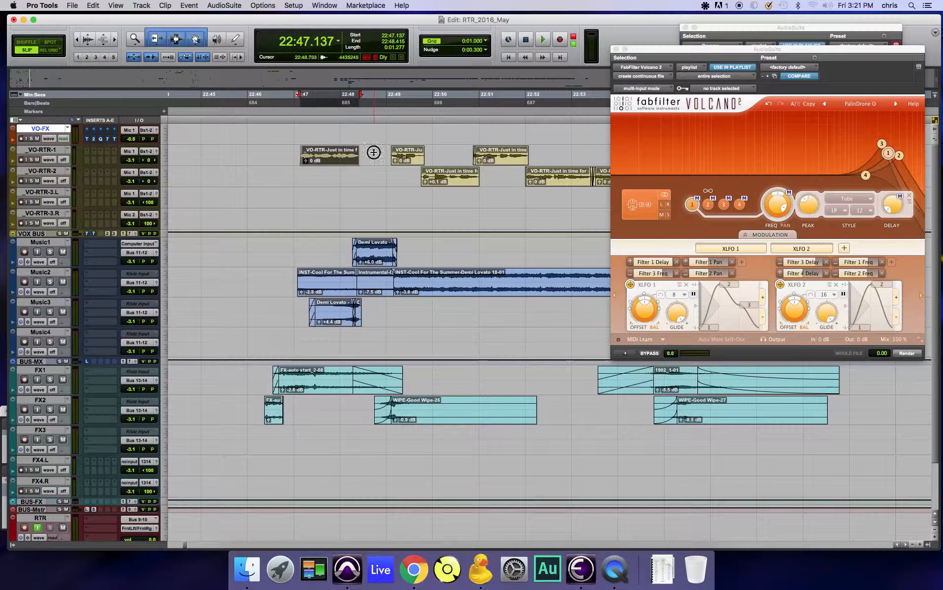
pyautogui.click(631, 353)
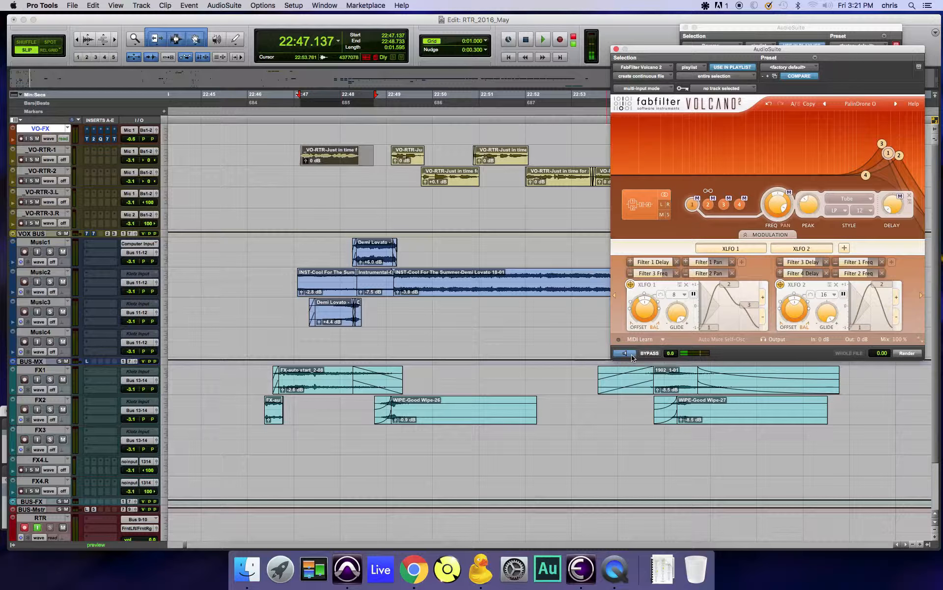
# Step: Duplicate the first voice clip onto VO-RTR-2 and render Volcano 2 across the selection on both tracks
pyautogui.click(907, 354)
pyautogui.keyDown('shift'); pyautogui.click(347, 160); pyautogui.keyUp('shift')
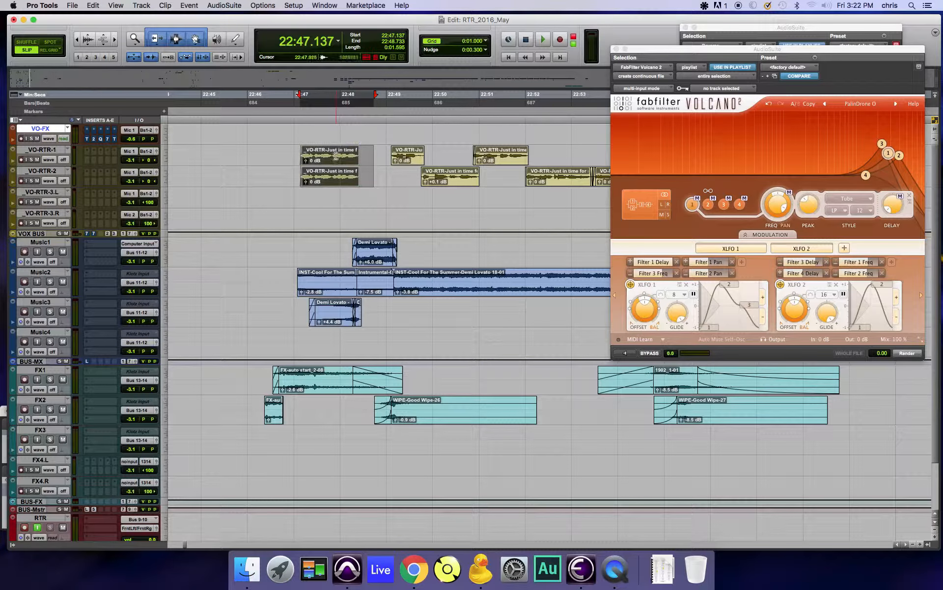
pyautogui.click(917, 355)
pyautogui.click(917, 356)
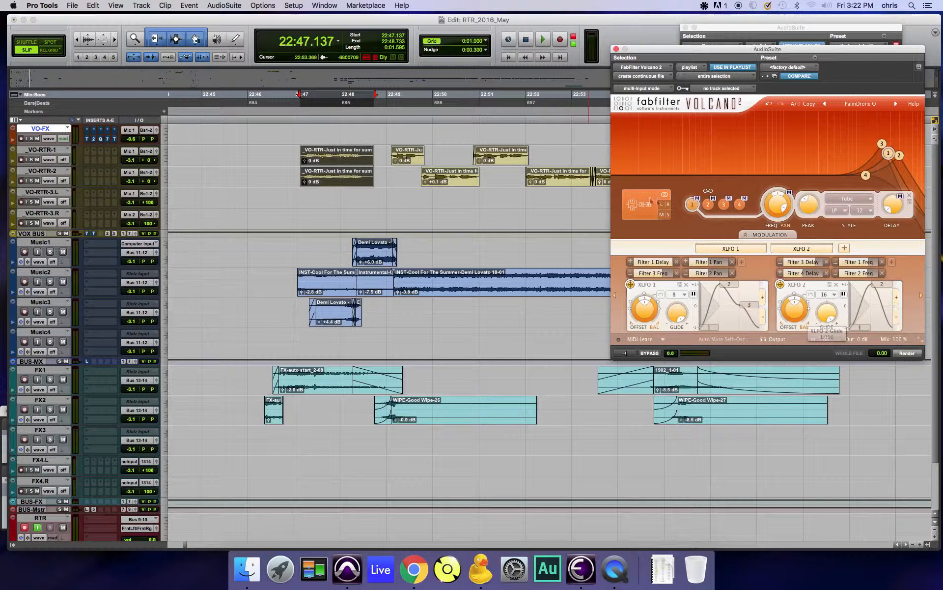
# Step: Undo the Volcano 2 render and the clip duplication, and dismiss the Volcano 2 AudioSuite window
pyautogui.press('super+z')
pyautogui.press('super+z')
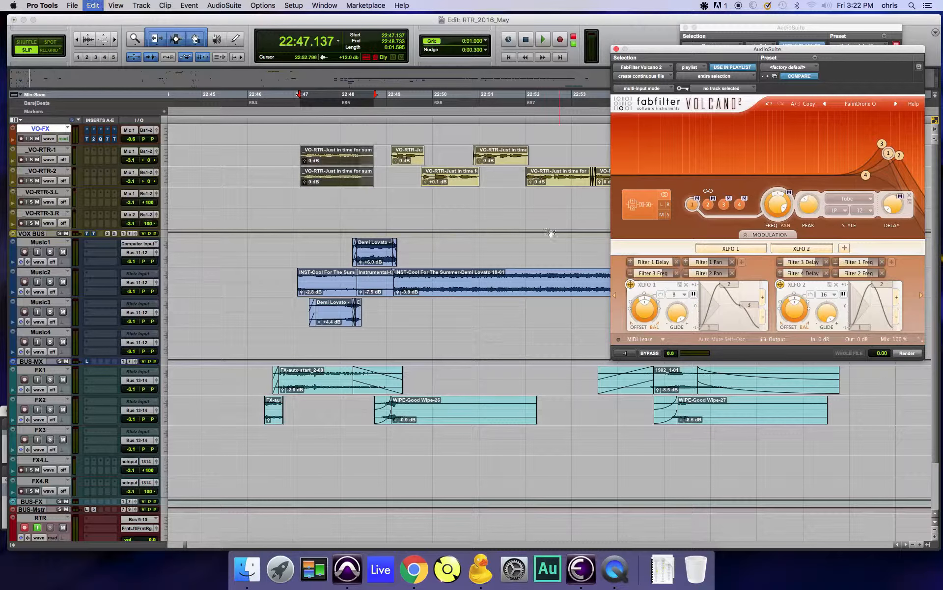
pyautogui.click(459, 208)
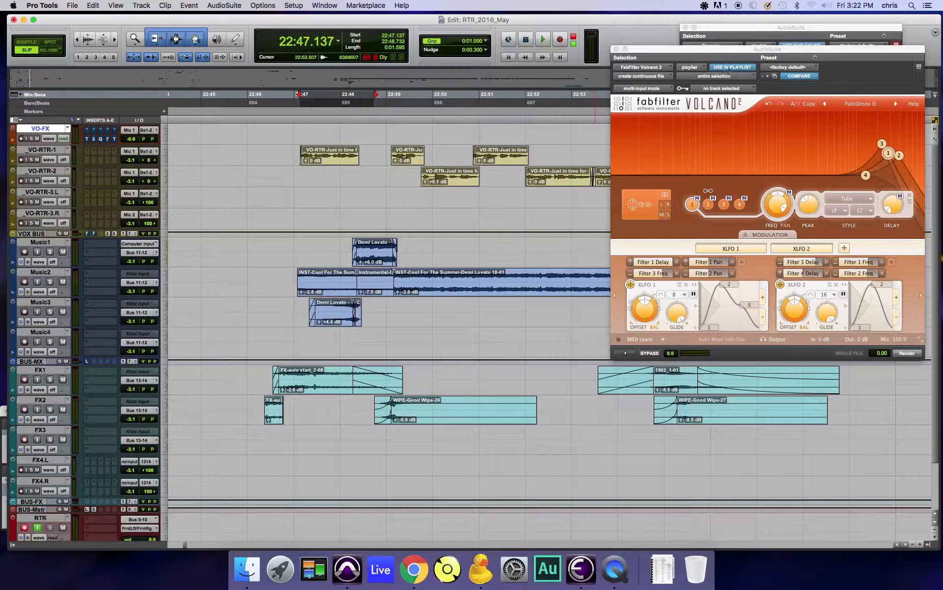
pyautogui.moveTo(739, 50); pyautogui.dragTo(0, 143)
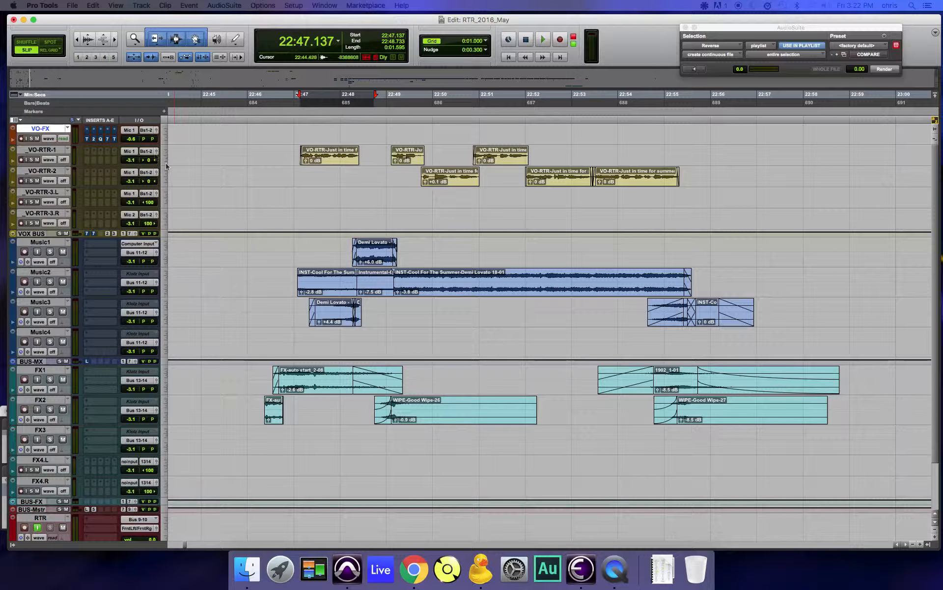
# Step: Examine each insert plug-in on the VO-FX track: Turnado, Trash 2, Pro-Q 2, Ozone 7 and Timeless 2
pyautogui.click(87, 140)
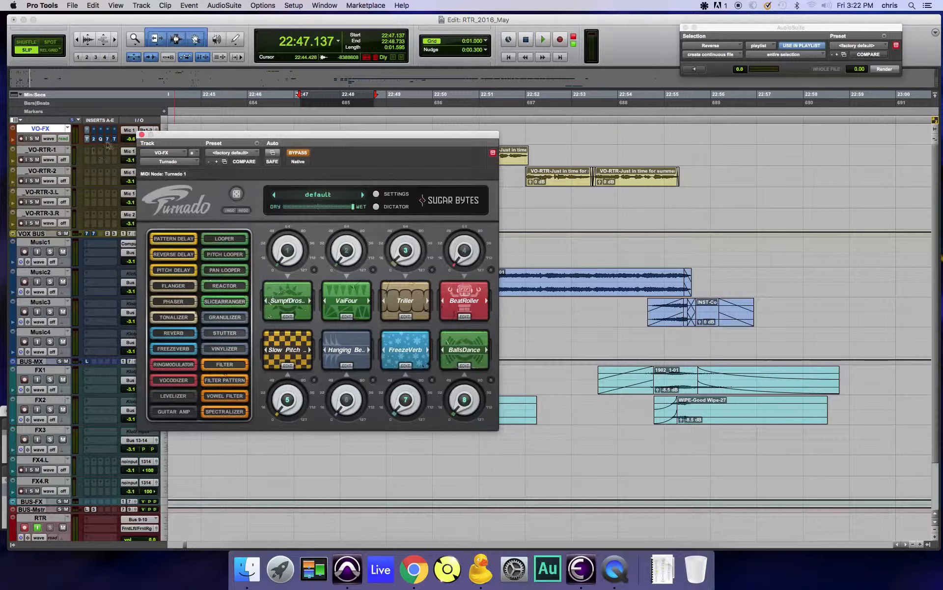
pyautogui.click(95, 140)
pyautogui.click(102, 139)
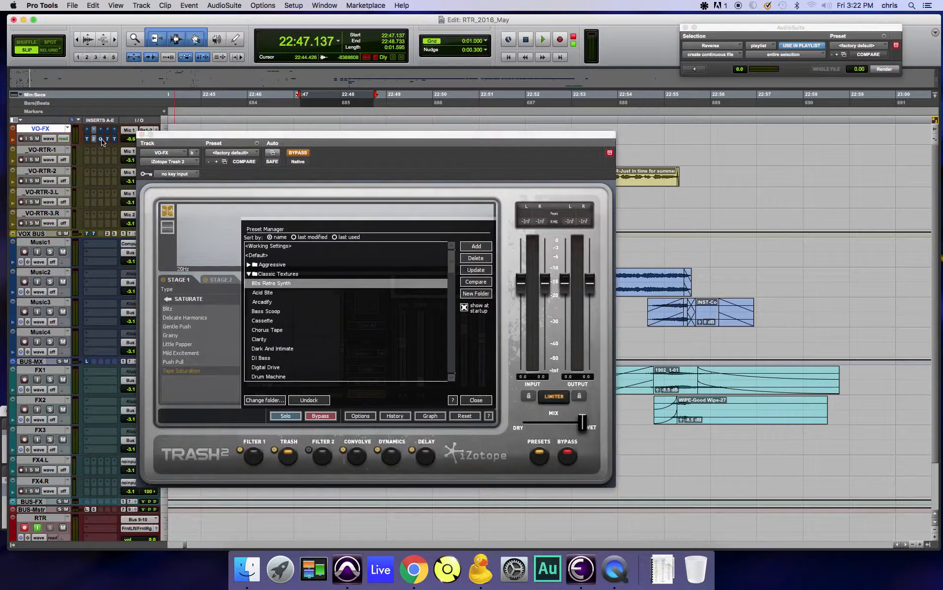
pyautogui.click(108, 140)
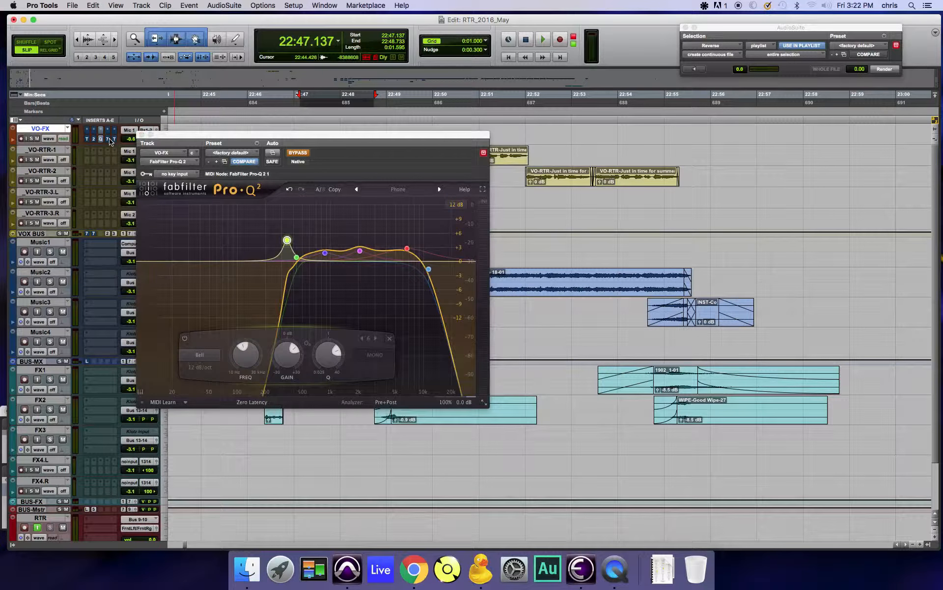
pyautogui.click(110, 141)
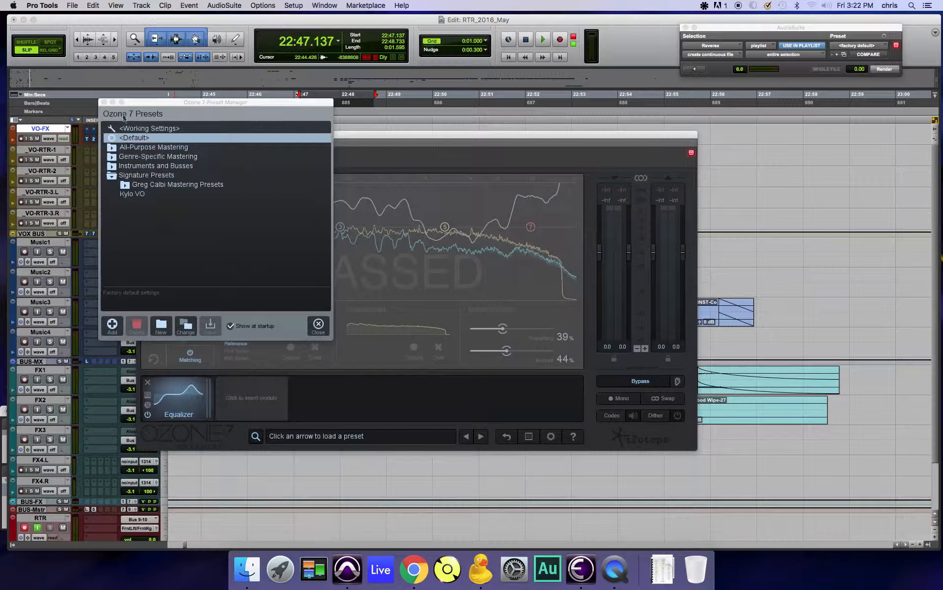
pyautogui.click(105, 102)
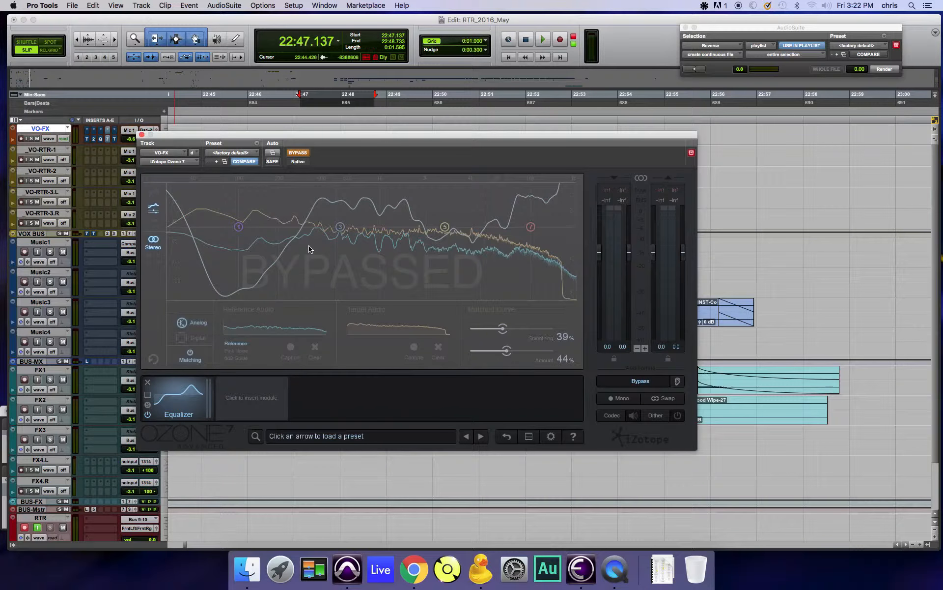
pyautogui.click(115, 140)
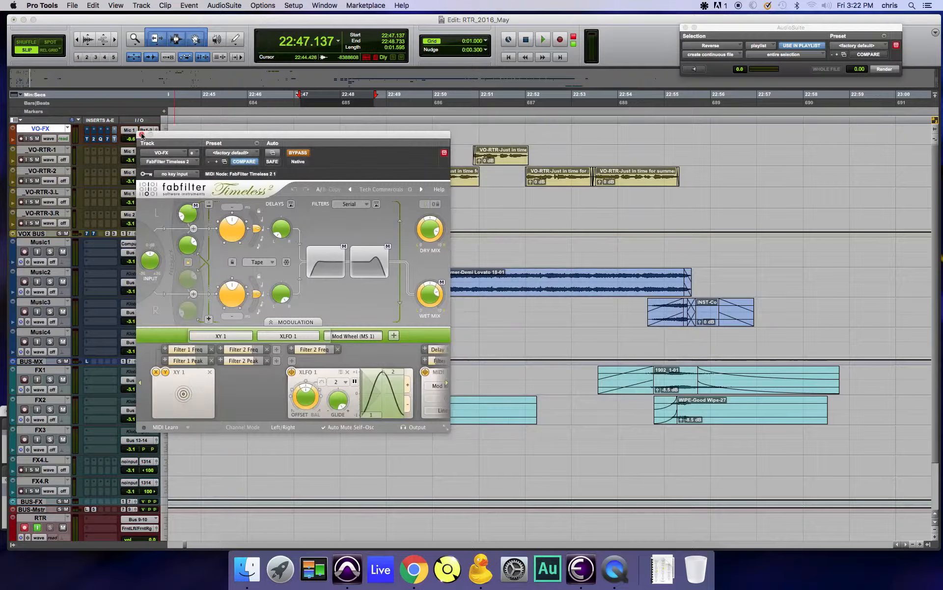
pyautogui.click(142, 134)
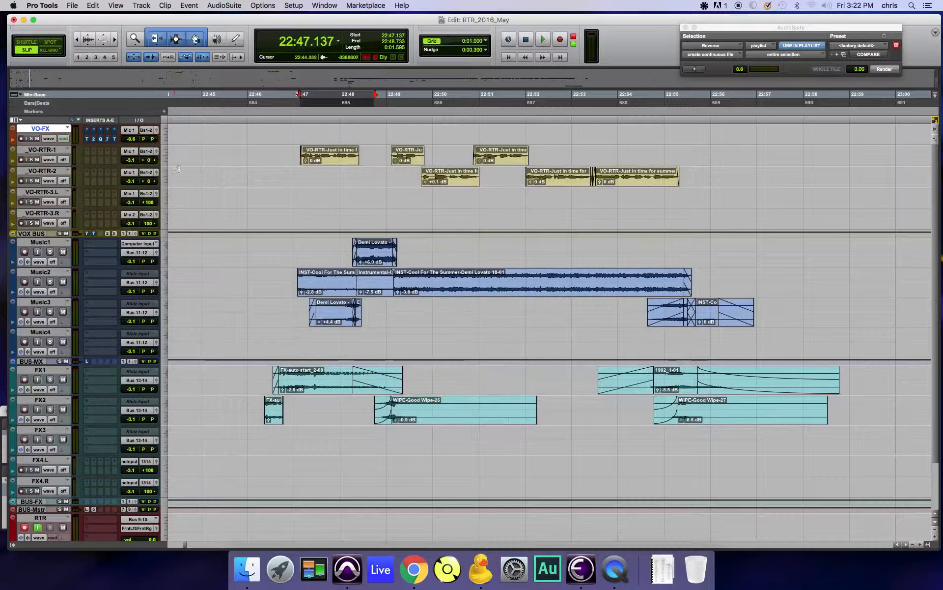
# Step: Copy the first VO-RTR-1 clip up to the VO-FX track at the same time position and mute the original clip
pyautogui.click(327, 162)
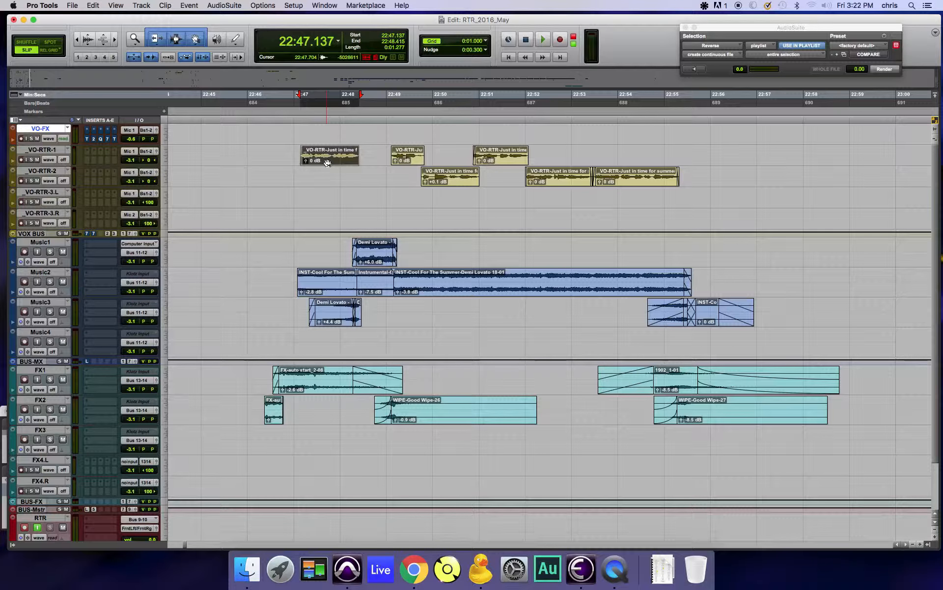
pyautogui.keyDown('ctrl'); pyautogui.keyDown('alt'); pyautogui.moveTo(328, 162); pyautogui.dragTo(337, 137); pyautogui.keyUp('alt'); pyautogui.keyUp('ctrl')
pyautogui.click(333, 163)
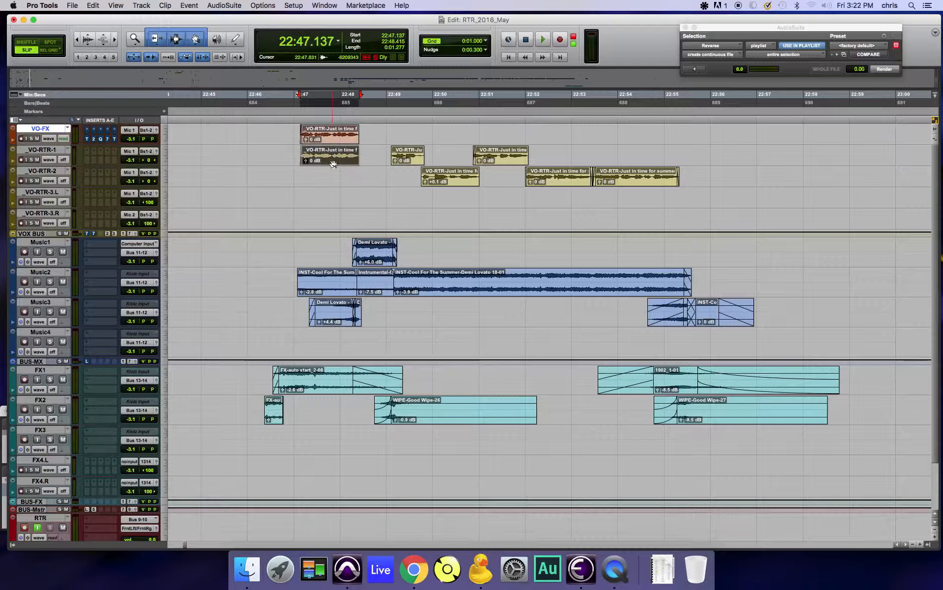
pyautogui.press('super+m')
pyautogui.click(344, 137)
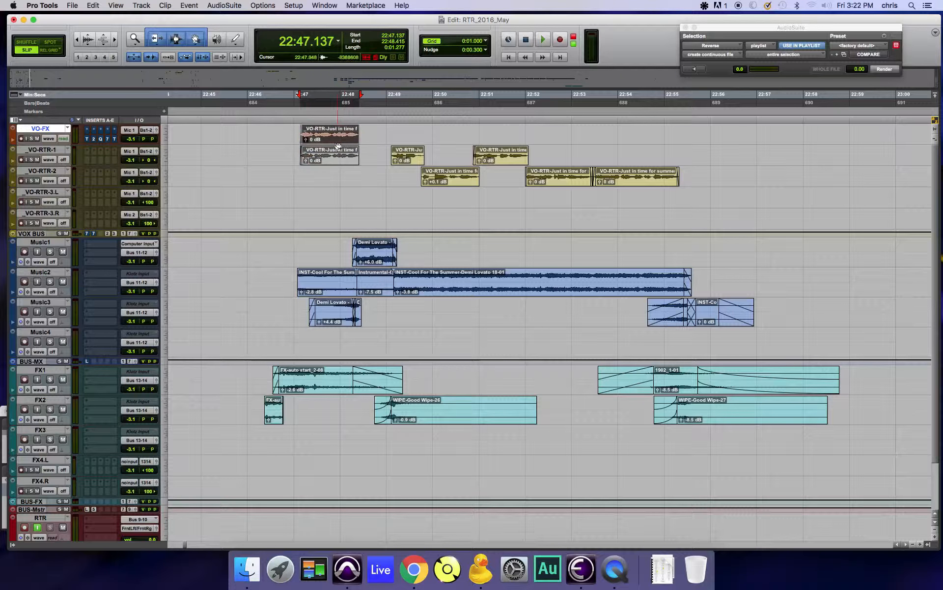
# Step: Audition the VO-FX clip from 22:46.601, first with Turnado active and again with Pro-Q 2 active instead
pyautogui.click(276, 133)
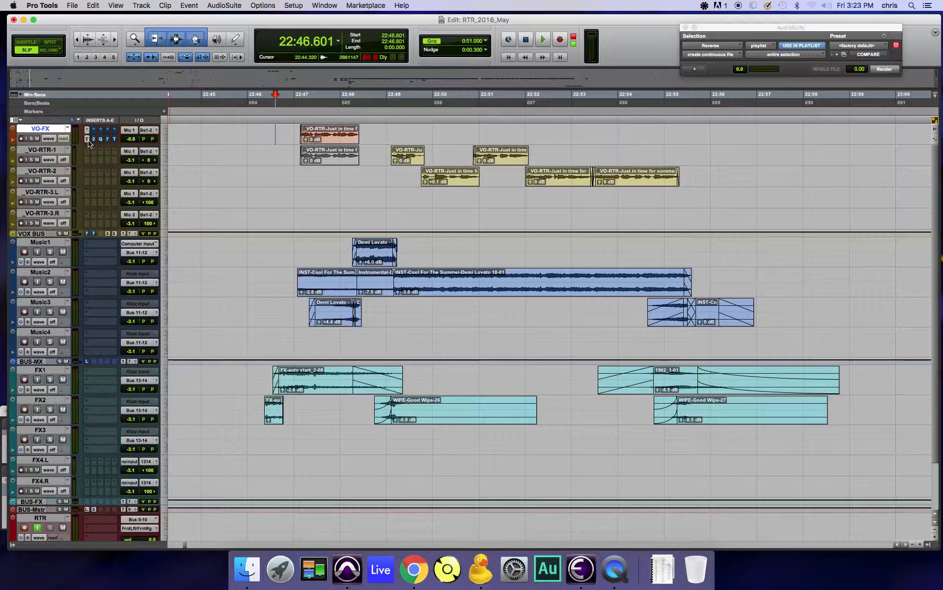
pyautogui.press('space')
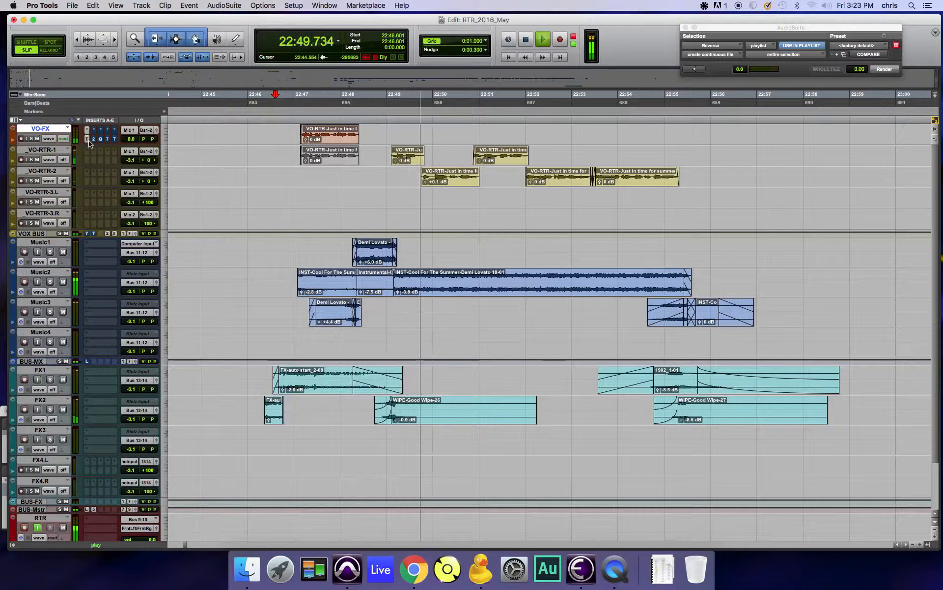
pyautogui.press('space')
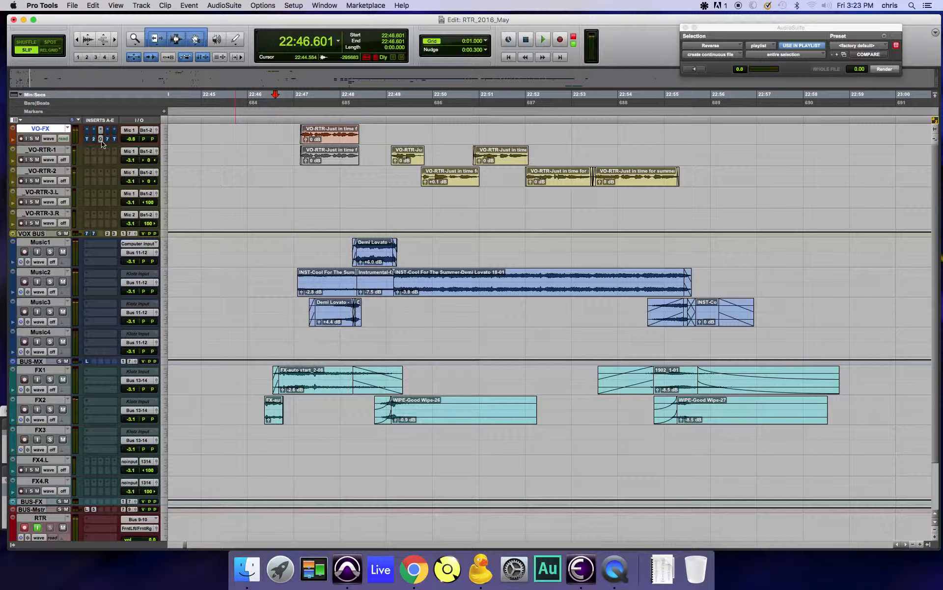
pyautogui.press('space')
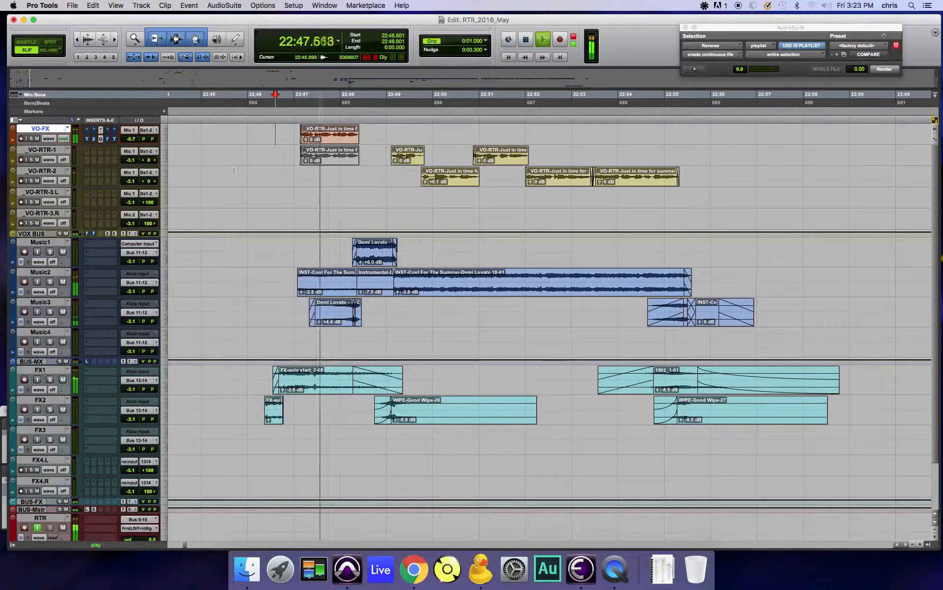
pyautogui.press('space')
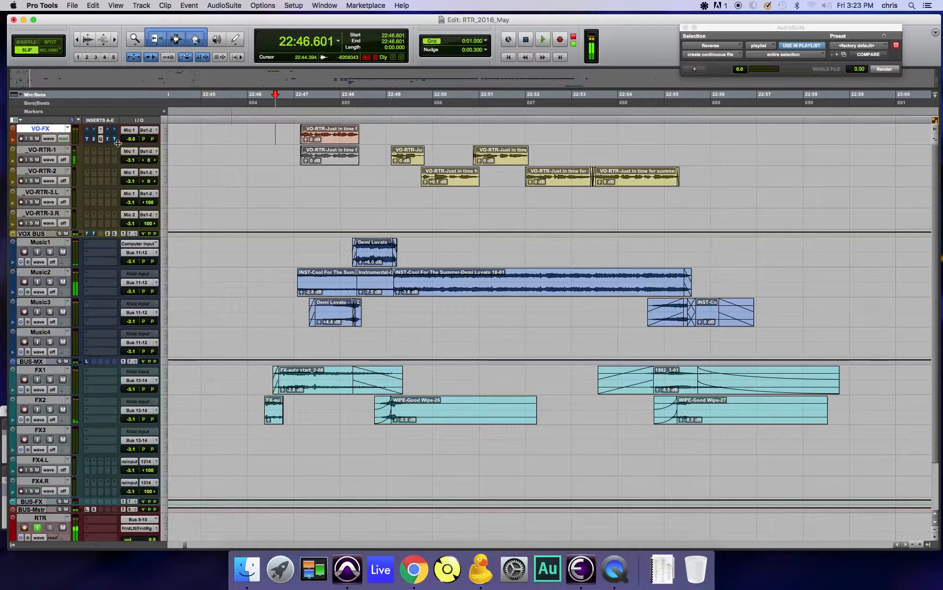
# Step: In the VO-FX track's Pro-Q 2, flatten the yellow bell band to about 0 dB and lower the low-cut frequency
pyautogui.click(101, 139)
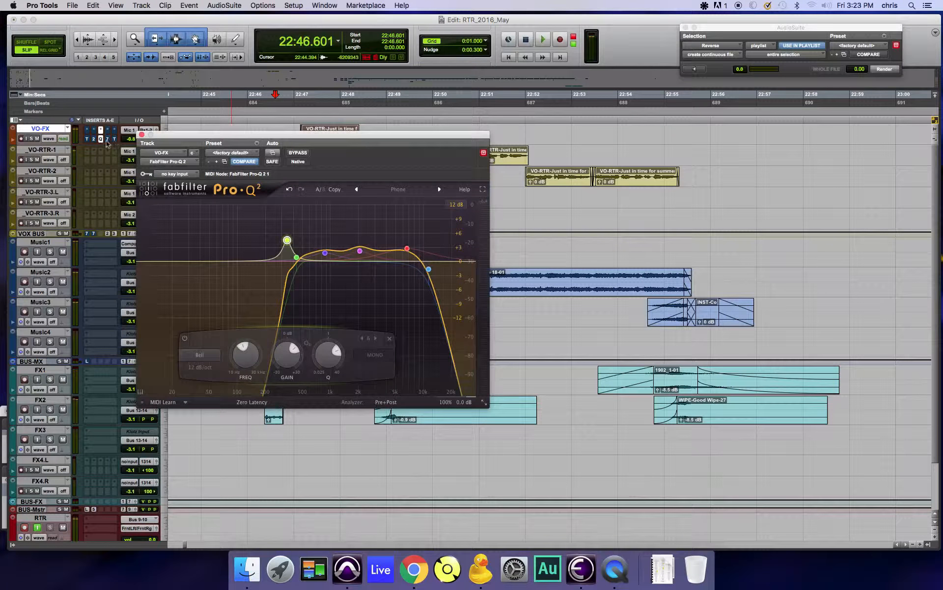
pyautogui.moveTo(287, 240); pyautogui.dragTo(310, 260)
pyautogui.click(429, 269)
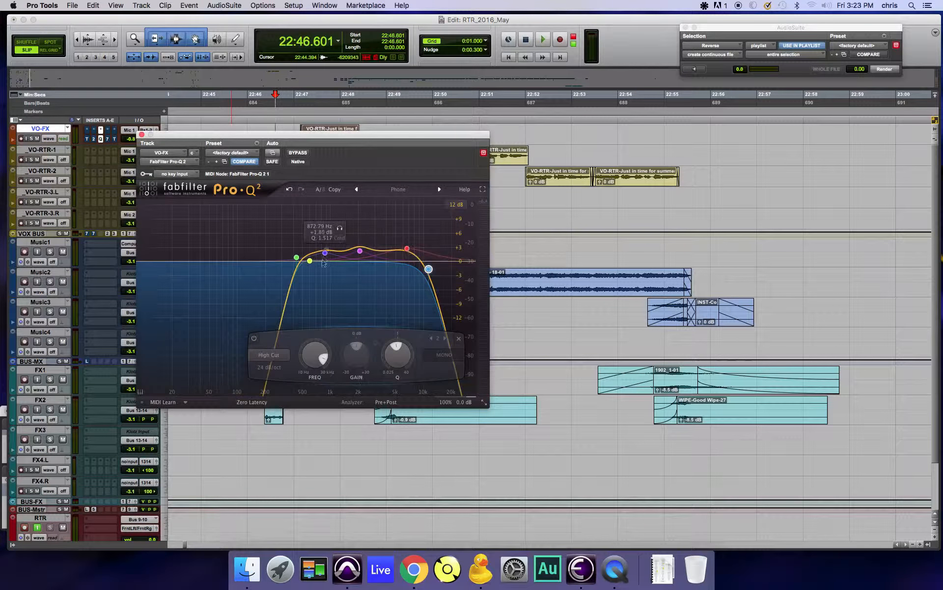
pyautogui.moveTo(297, 257)
pyautogui.mouseDown()
pyautogui.moveTo(249, 257)
pyautogui.moveTo(284, 255)
pyautogui.mouseUp()
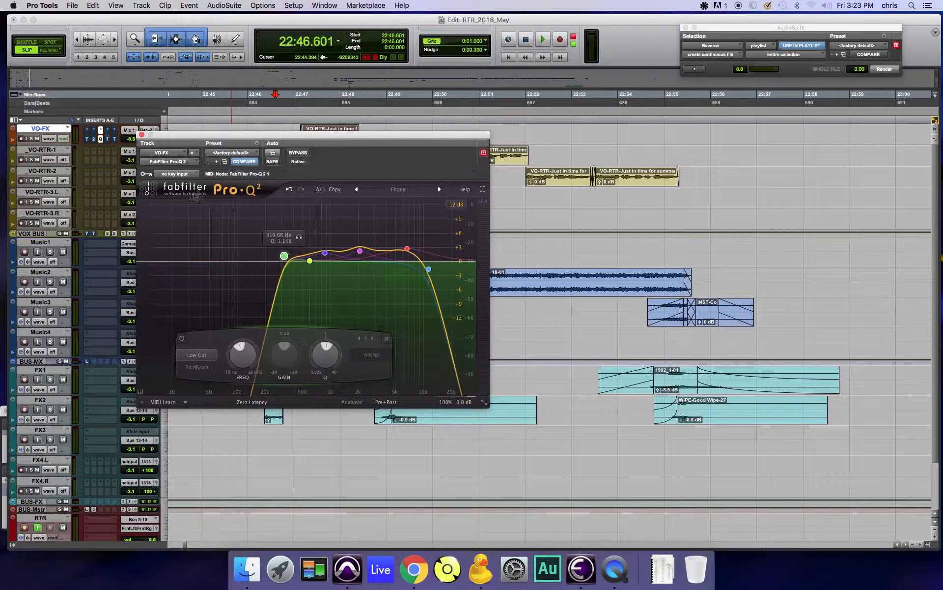
pyautogui.click(141, 134)
# Step: Commit the VO-FX edit selection from 22:47.137 to 22:50.685 offline to a new track after it, with Source Tracks set to Do Nothing
pyautogui.moveTo(292, 133); pyautogui.dragTo(513, 143)
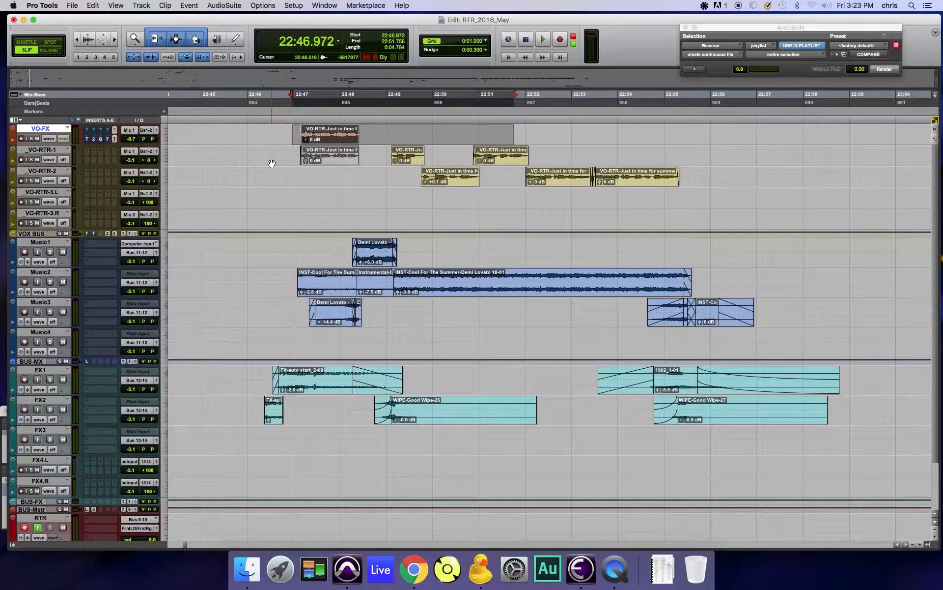
pyautogui.click(333, 139)
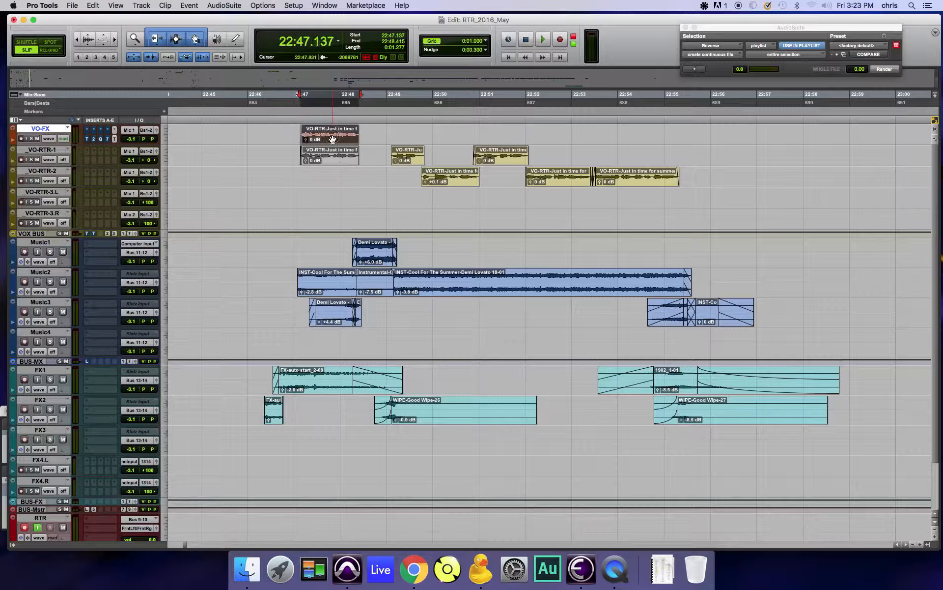
pyautogui.rightClick(332, 138)
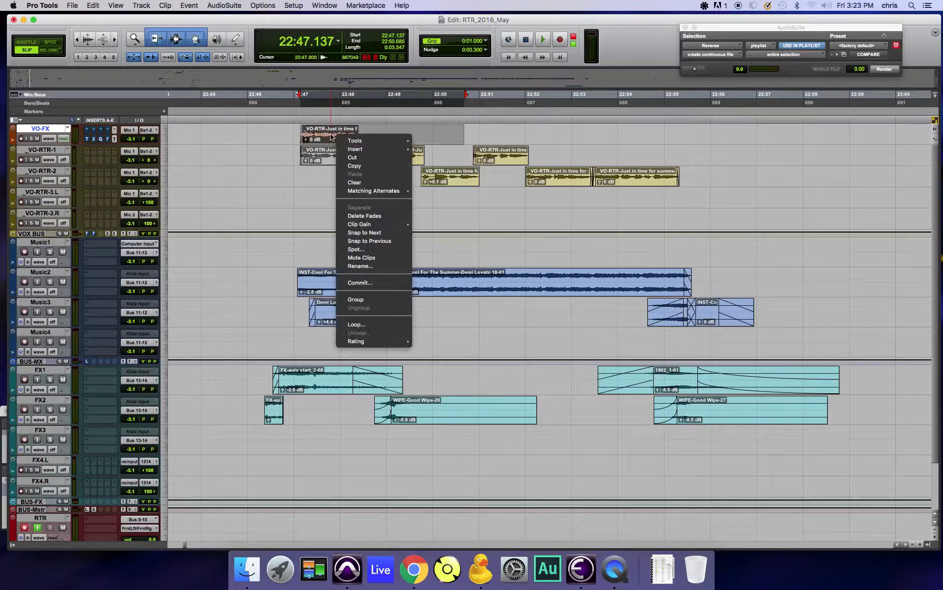
pyautogui.click(368, 283)
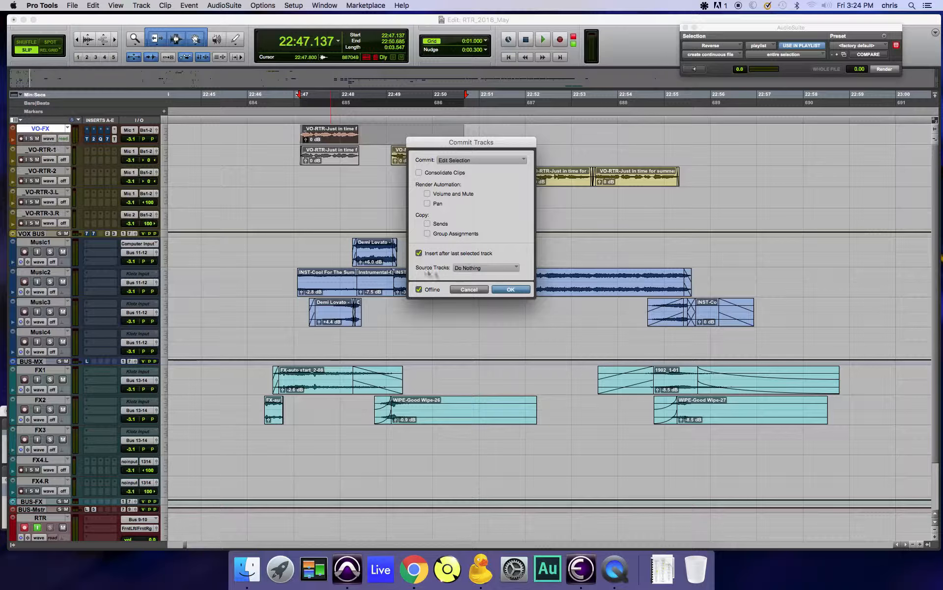
pyautogui.click(471, 269)
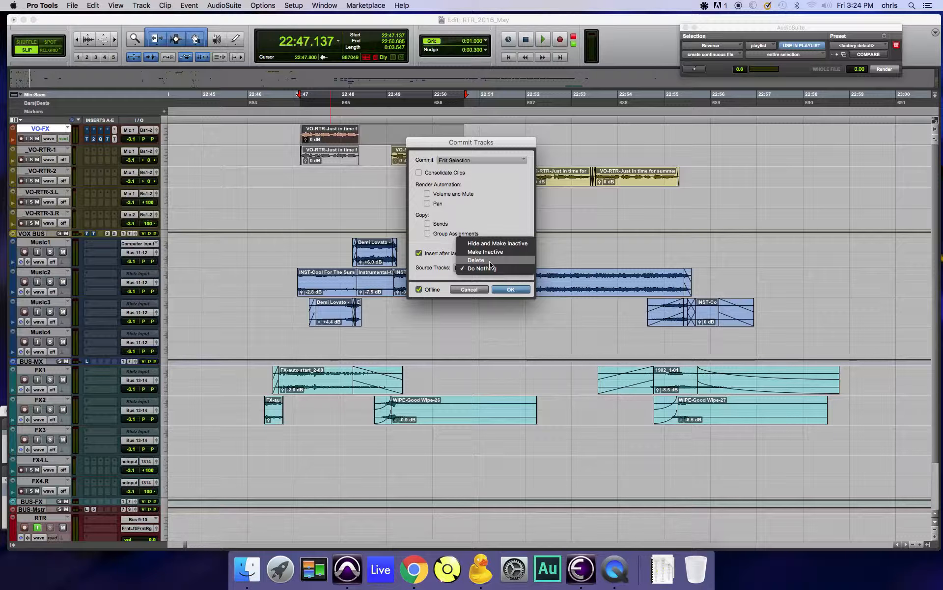
pyautogui.click(490, 269)
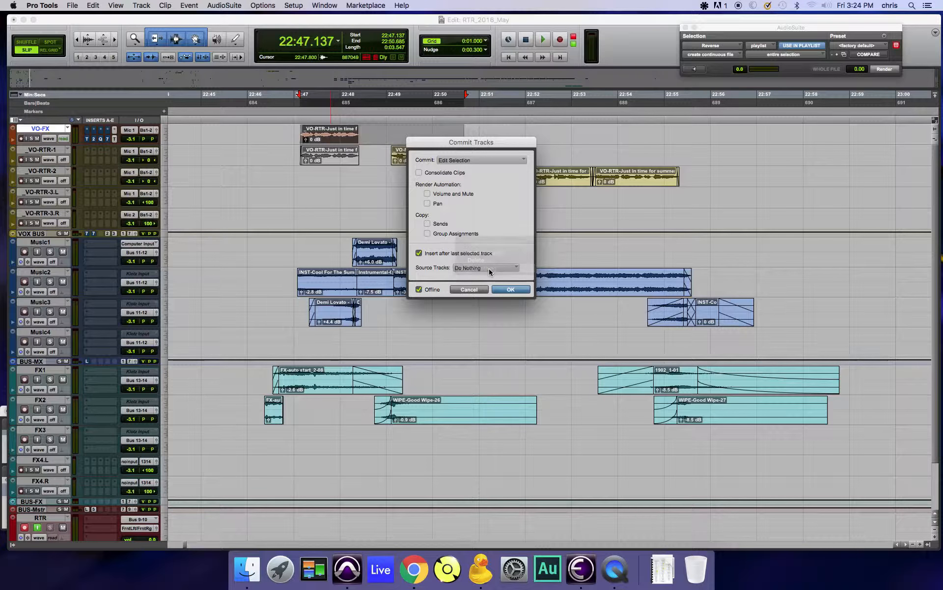
pyautogui.click(508, 291)
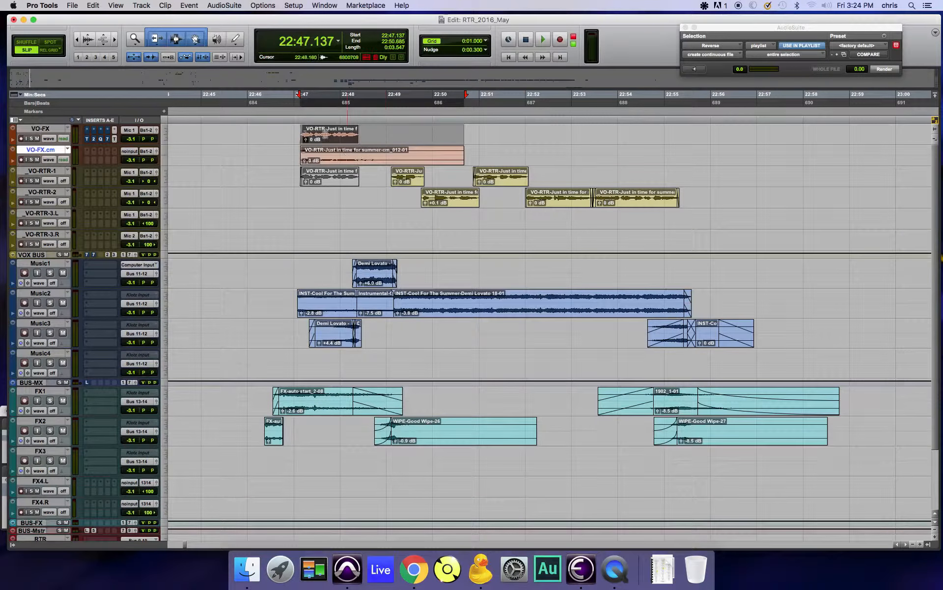
# Step: Move the committed stereo clip to VO-RTR-3.L and VO-RTR-3.R at the same time position and delete the VO-FX.cm track
pyautogui.moveTo(333, 145); pyautogui.dragTo(329, 227)
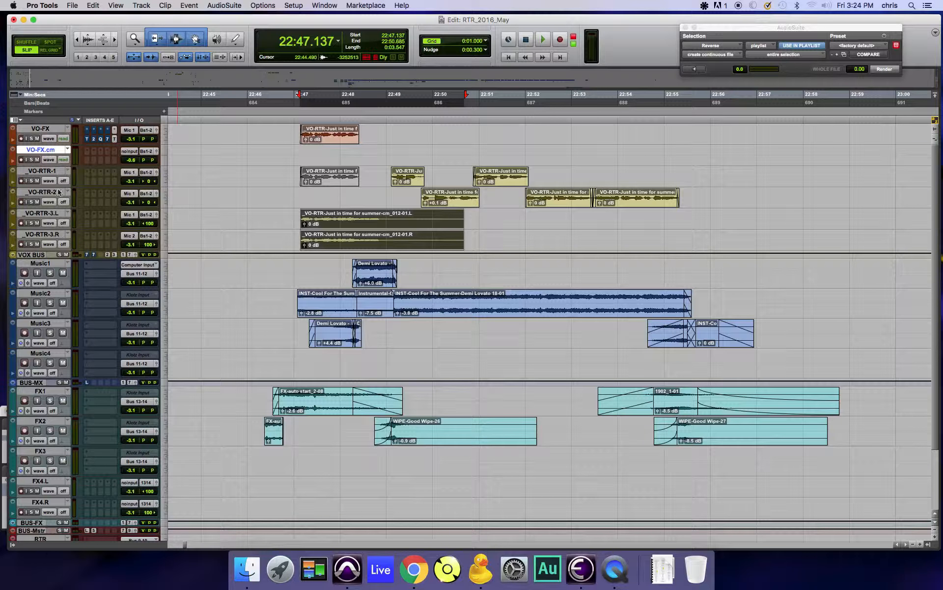
pyautogui.rightClick(57, 151)
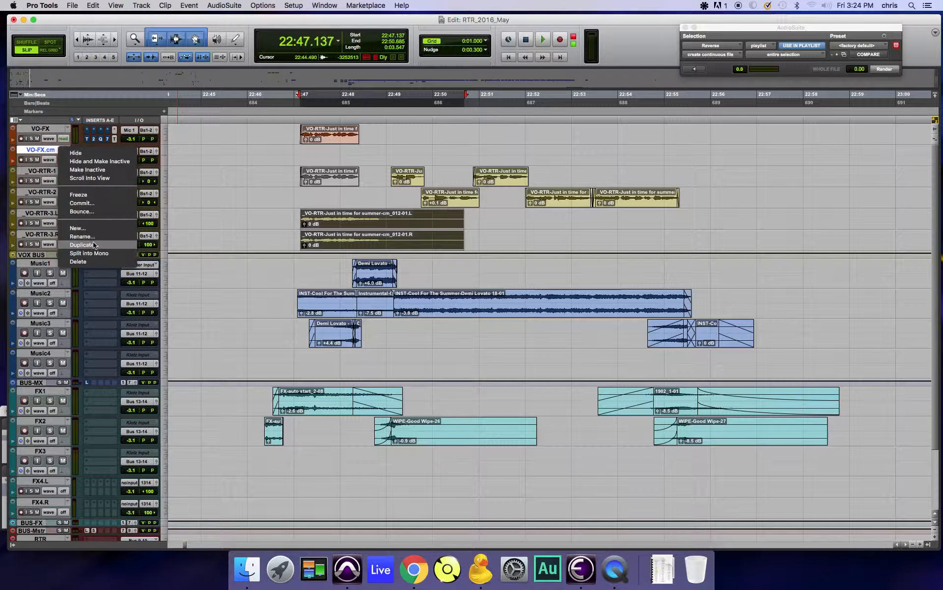
pyautogui.click(87, 262)
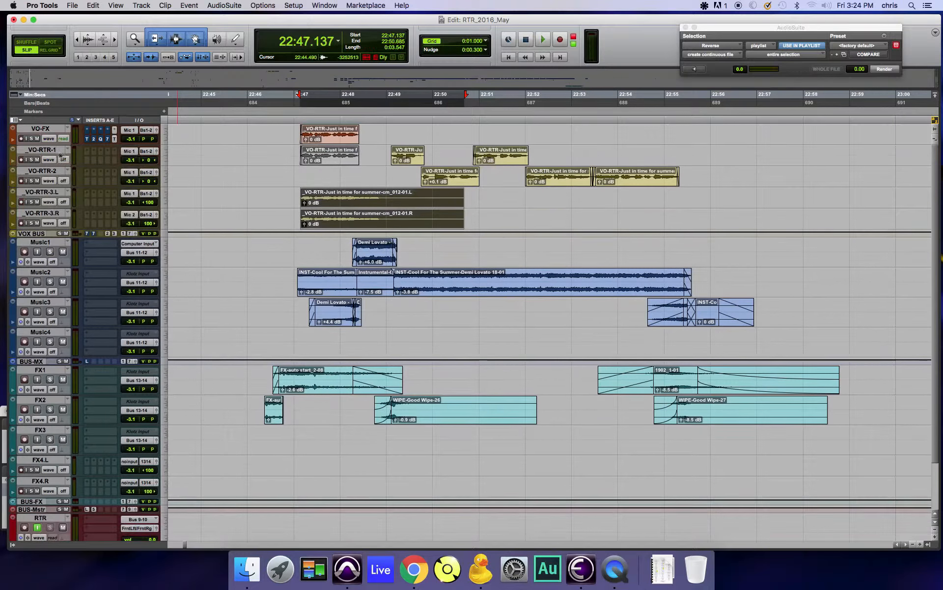
# Step: Clear the source clip from the VO-FX track and audition the mix from 22:46.389
pyautogui.moveTo(327, 137); pyautogui.dragTo(335, 167)
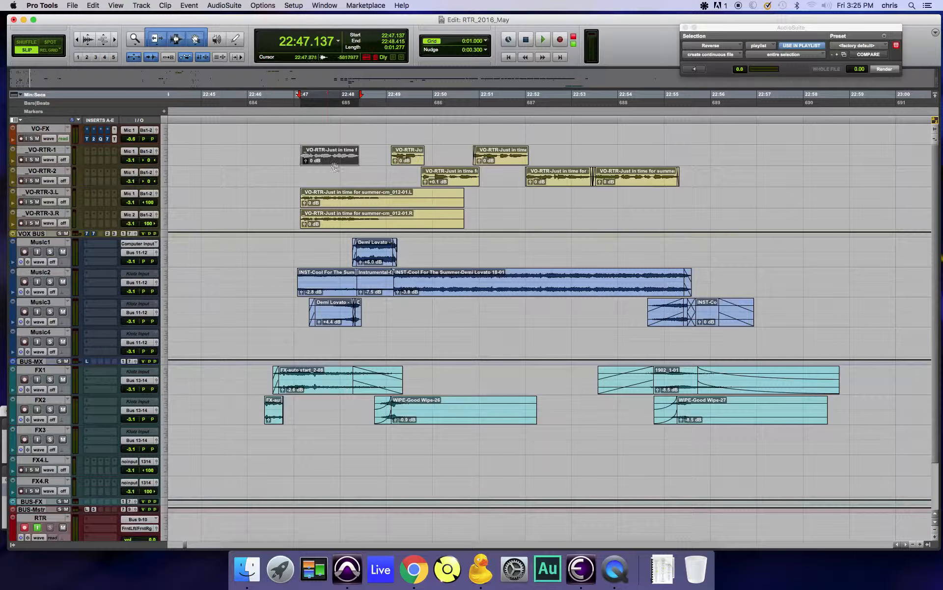
pyautogui.click(271, 201)
pyautogui.click(266, 195)
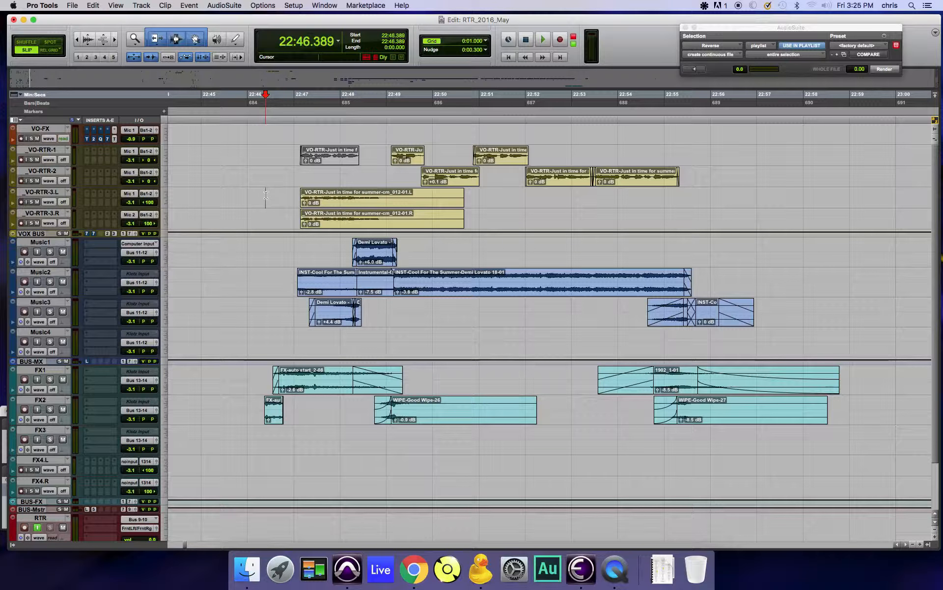
pyautogui.press('space')
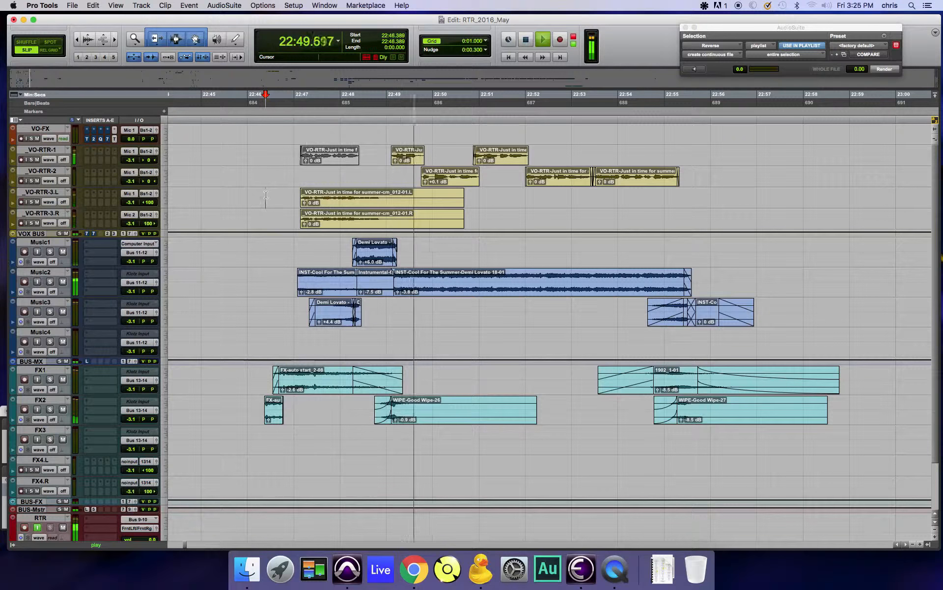
pyautogui.press('space')
# Step: Copy the last VO-RTR-2 clip to VO-FX and commit it offline to a new track without copying sends or group assignments
pyautogui.hscroll(5, 432, 162)
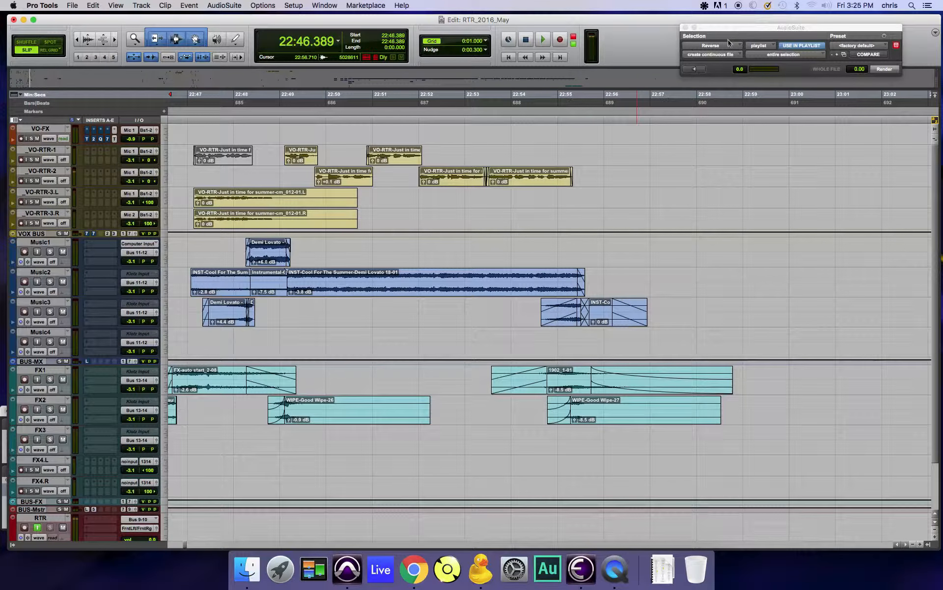
pyautogui.moveTo(727, 28); pyautogui.dragTo(687, 33)
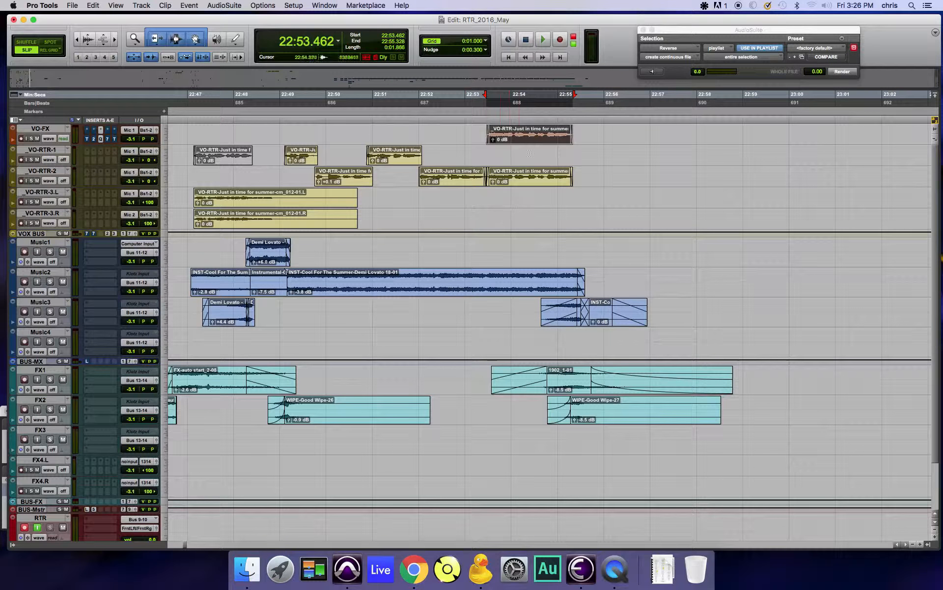
pyautogui.rightClick(542, 140)
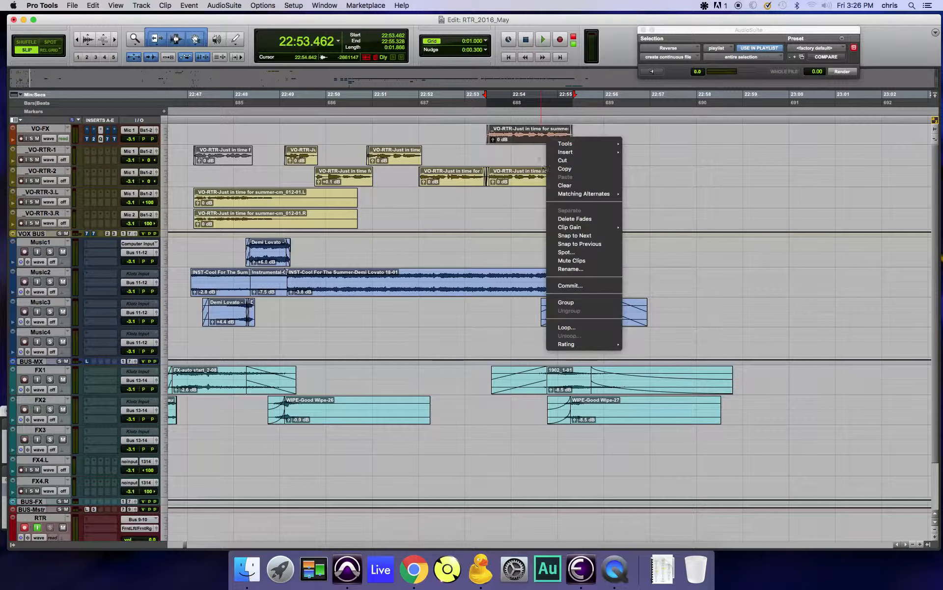
pyautogui.click(577, 286)
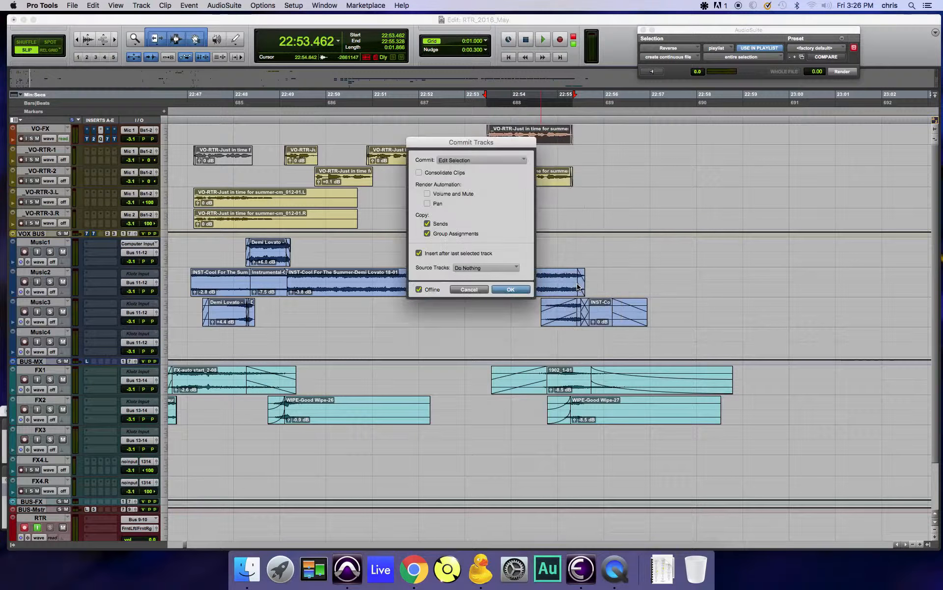
pyautogui.click(427, 224)
pyautogui.click(427, 233)
pyautogui.click(517, 289)
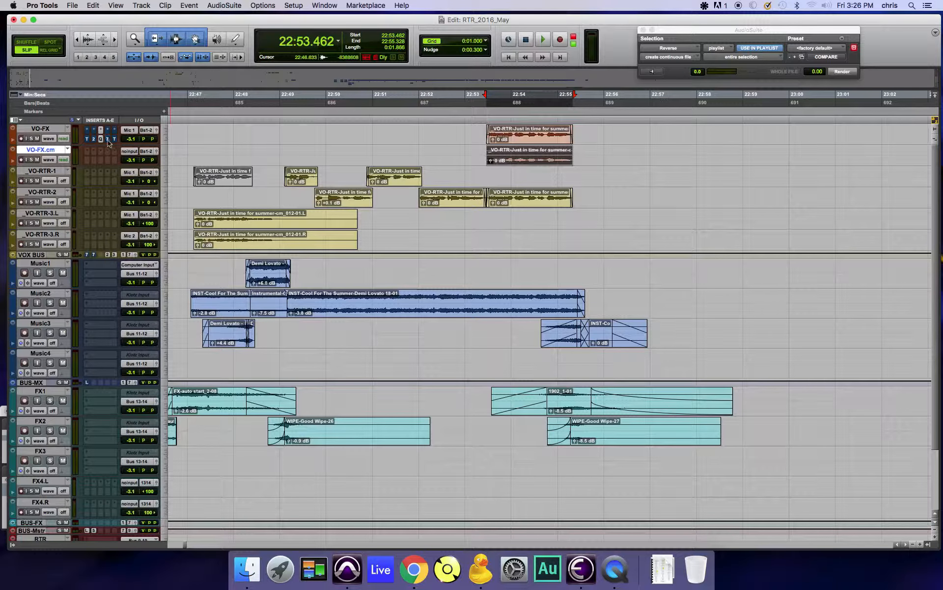
# Step: Move the newly committed clip to the VO-RTR-3 tracks, then delete its right-channel half and the source clip on VO-FX
pyautogui.moveTo(537, 159); pyautogui.dragTo(526, 248)
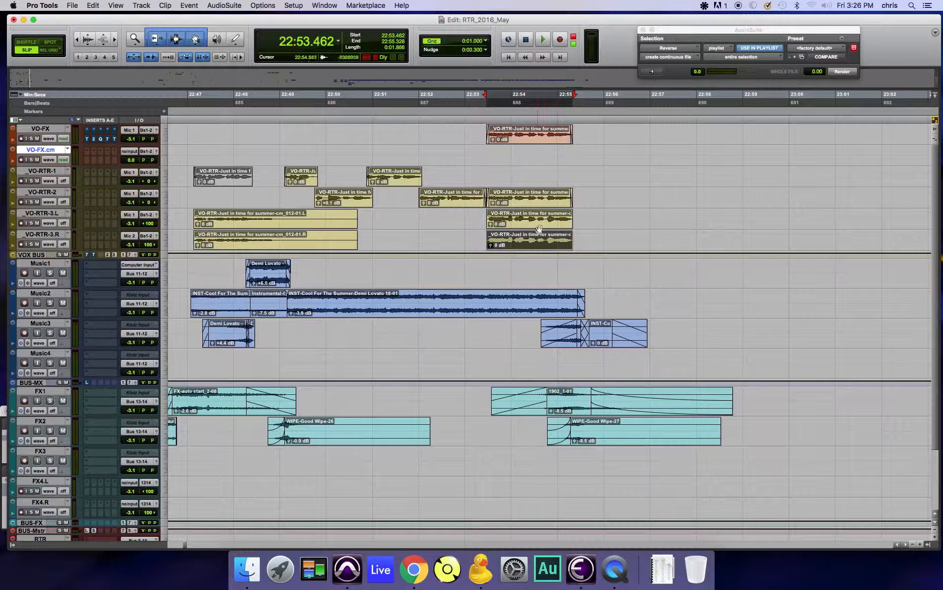
pyautogui.press('Delete')
pyautogui.click(525, 141)
pyautogui.press('Delete')
# Step: Mute the last VO-RTR-2 clip and move the processed left-channel clip up to VO-RTR-1 at the same time position
pyautogui.click(521, 206)
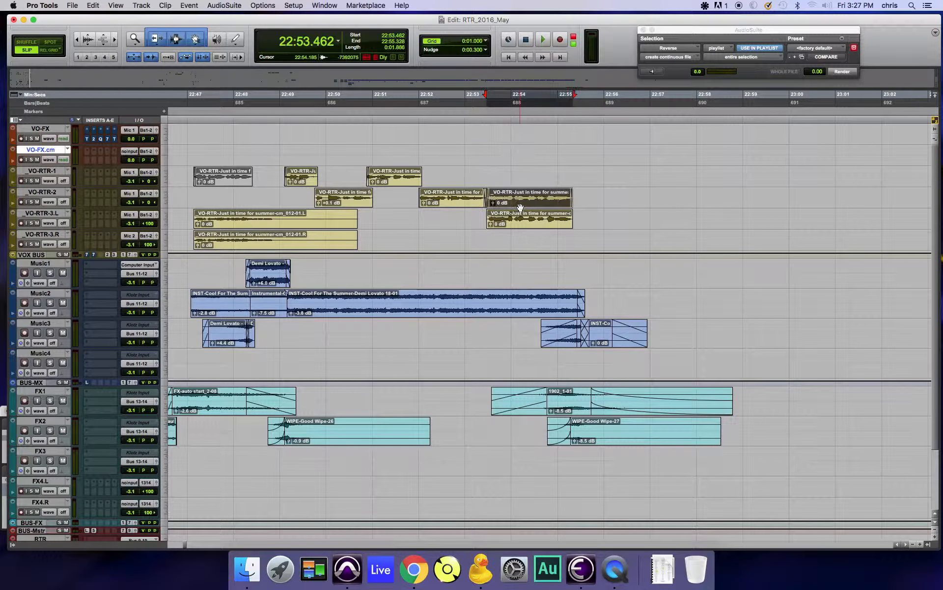
pyautogui.press('super+m')
pyautogui.moveTo(512, 226); pyautogui.dragTo(511, 183)
# Step: Audition the mix from 22:50.971 through the processed clip at the end of VO-RTR-1
pyautogui.click(372, 156)
pyautogui.press('space')
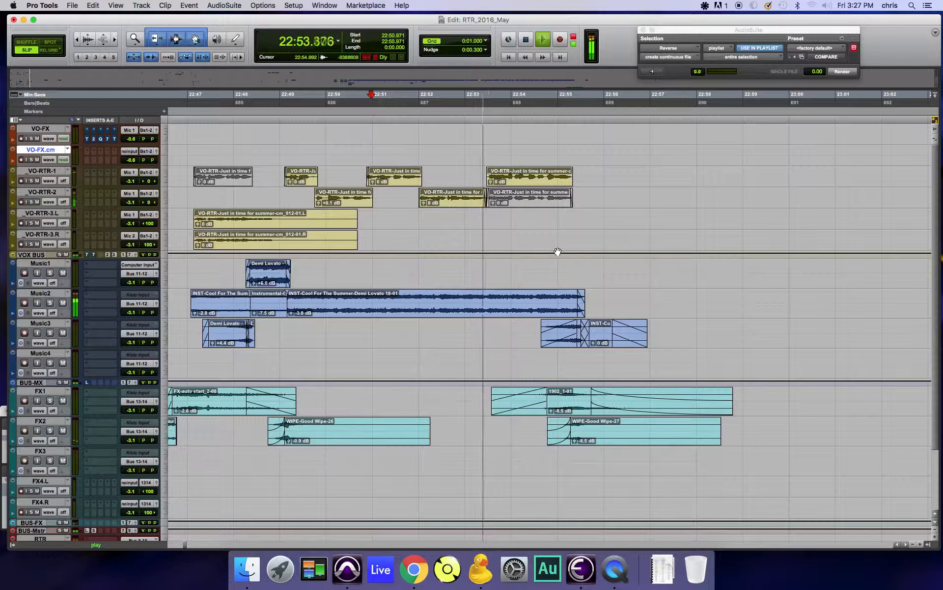
pyautogui.hscroll(-5, 557, 252)
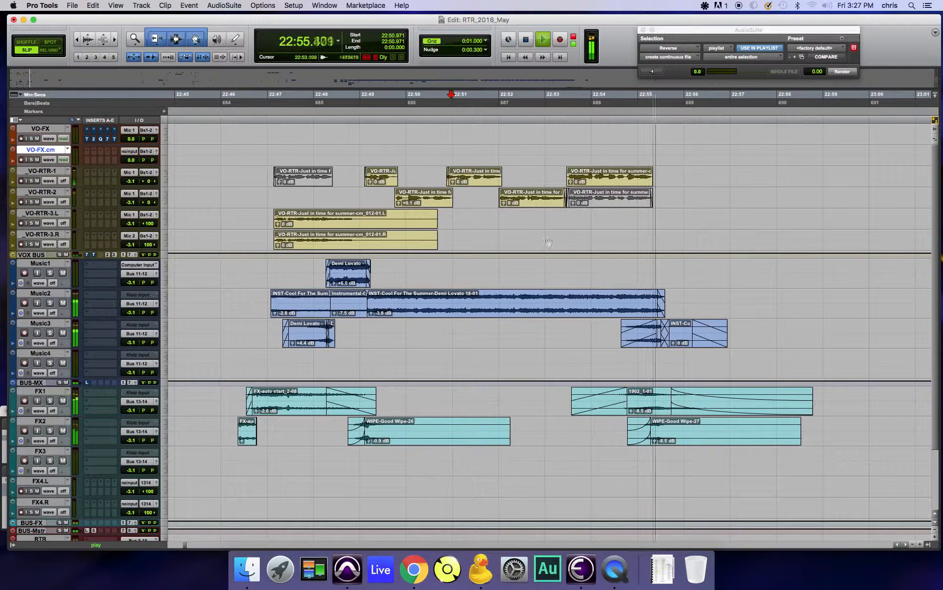
pyautogui.hscroll(-2, 552, 244)
pyautogui.press('space')
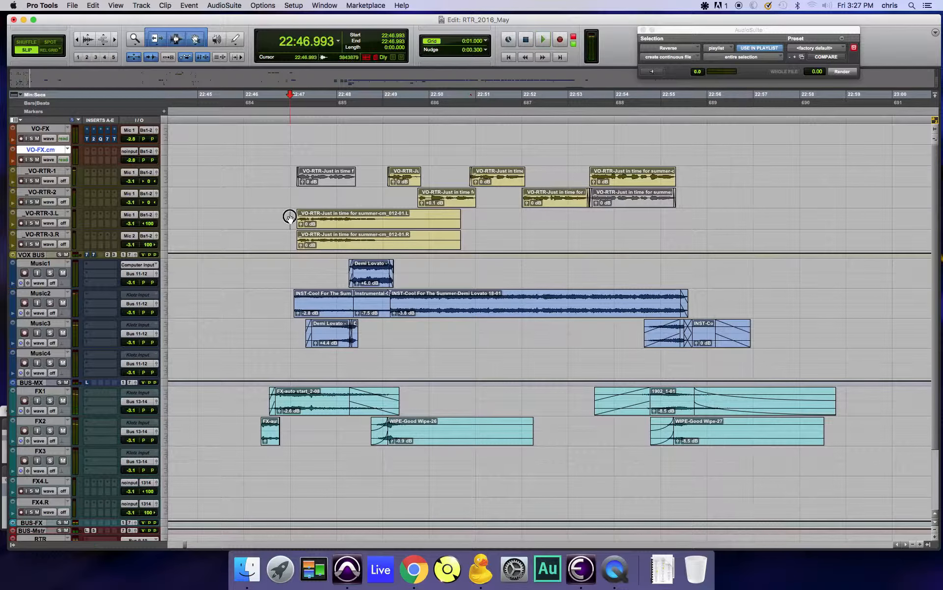
# Step: Raise the clip gain of the VO-RTR-3.L and VO-RTR-3.R clips to +2.0 dB and play the mix from 22:46.145
pyautogui.moveTo(290, 216); pyautogui.dragTo(491, 238)
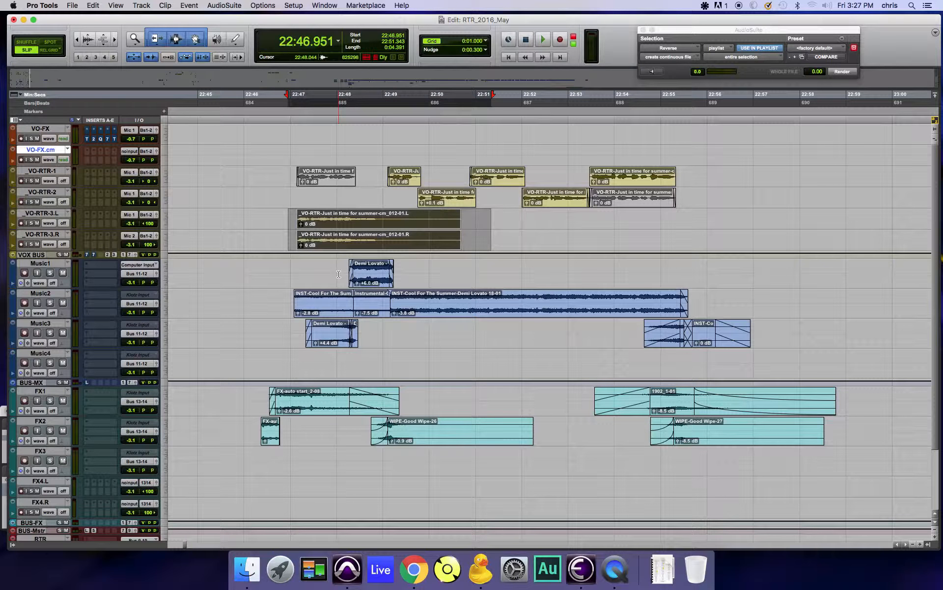
pyautogui.hotkey('ctrl', 'shift', 'Up')
pyautogui.click(251, 269)
pyautogui.press('space')
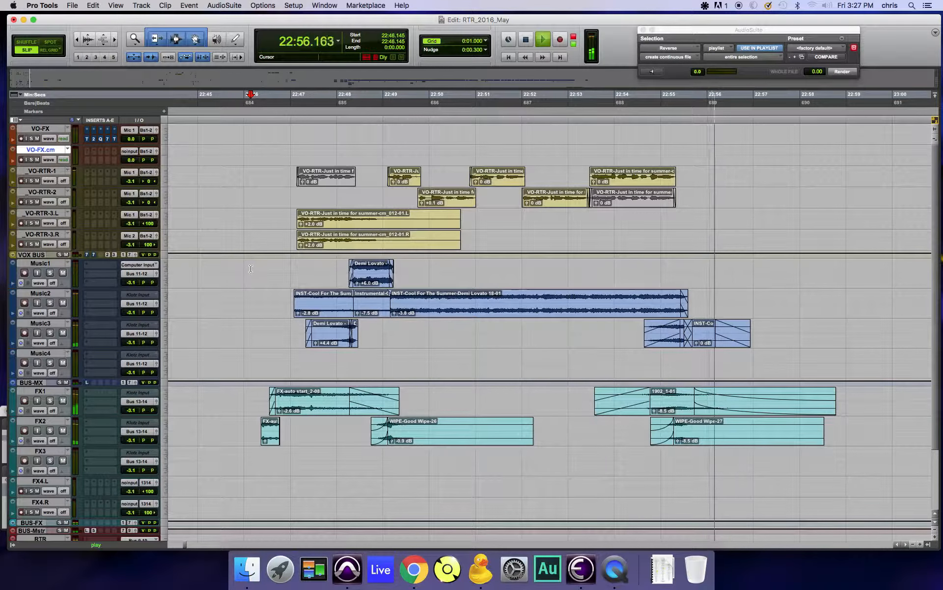
pyautogui.press('space')
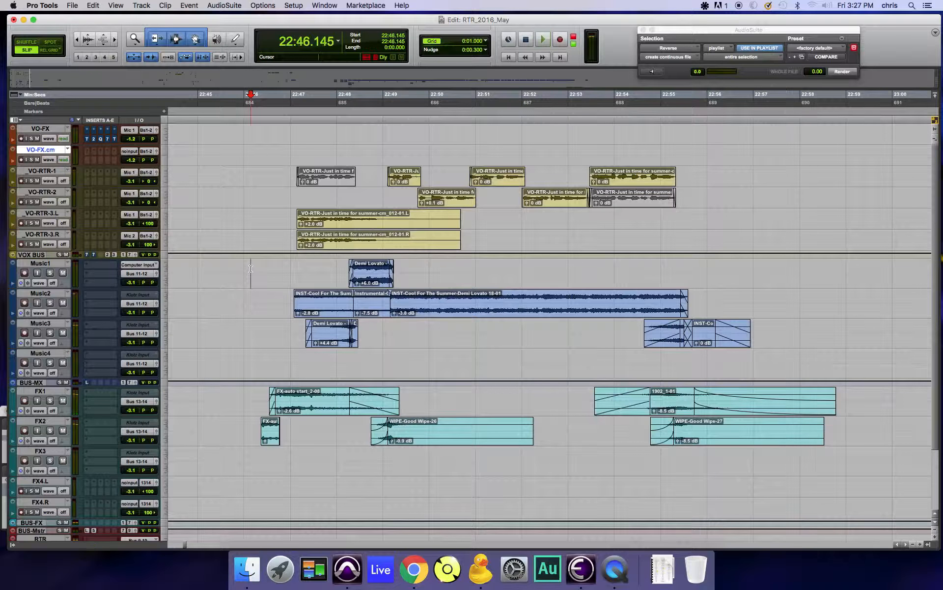